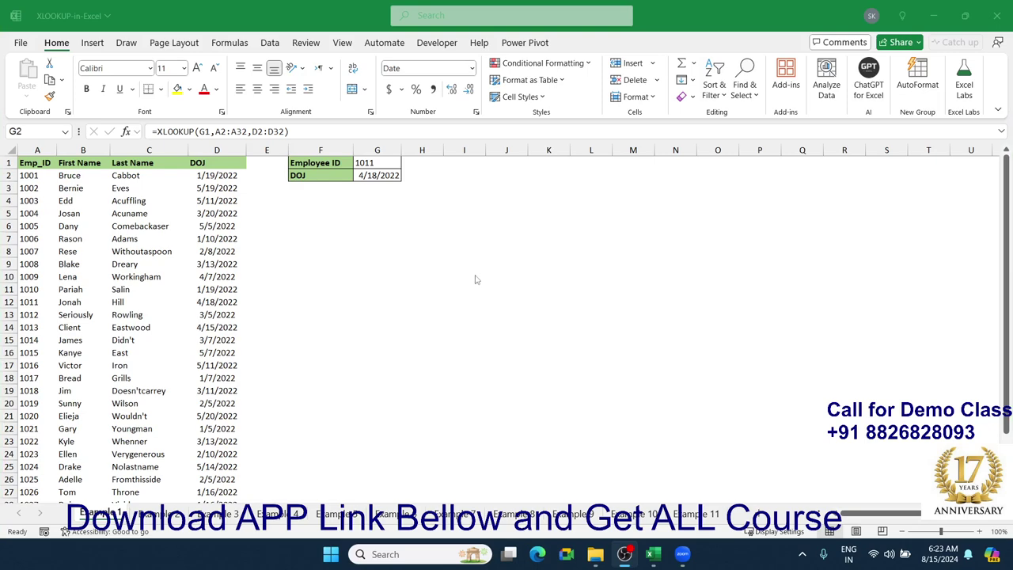
Step: Review the employee table's columns and the existing XLOOKUP formula in G2
left_click(213, 251)
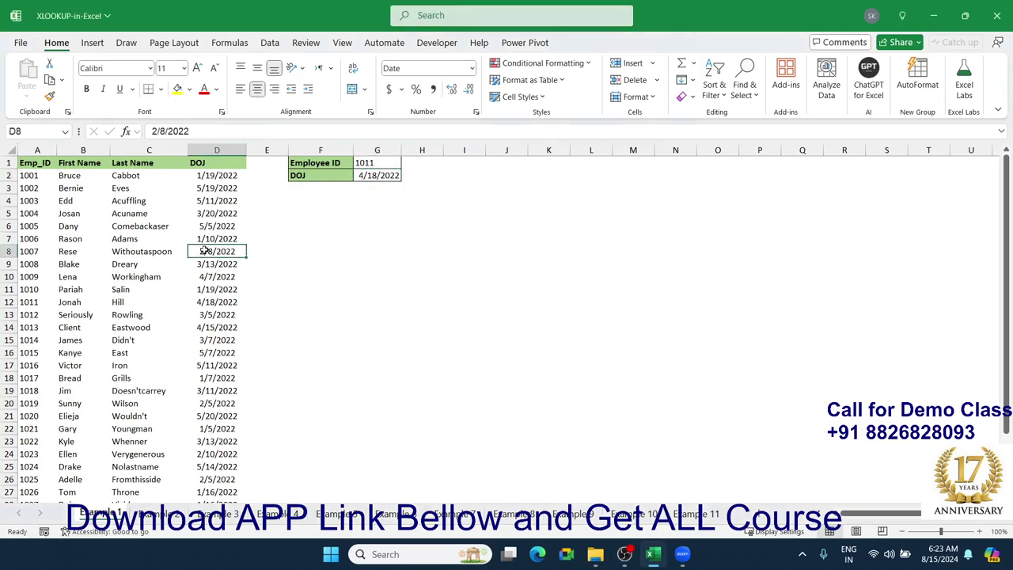
scroll(207, 261, "down", 9)
scroll(208, 261, "up", 7)
scroll(207, 261, "up", 3)
left_click(133, 212)
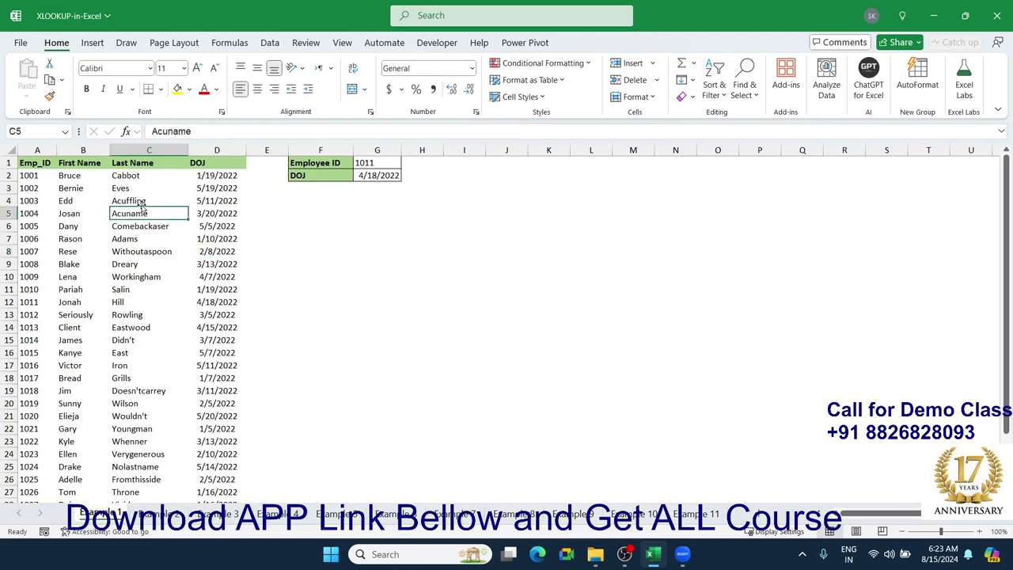
left_click(37, 150)
left_click(82, 145)
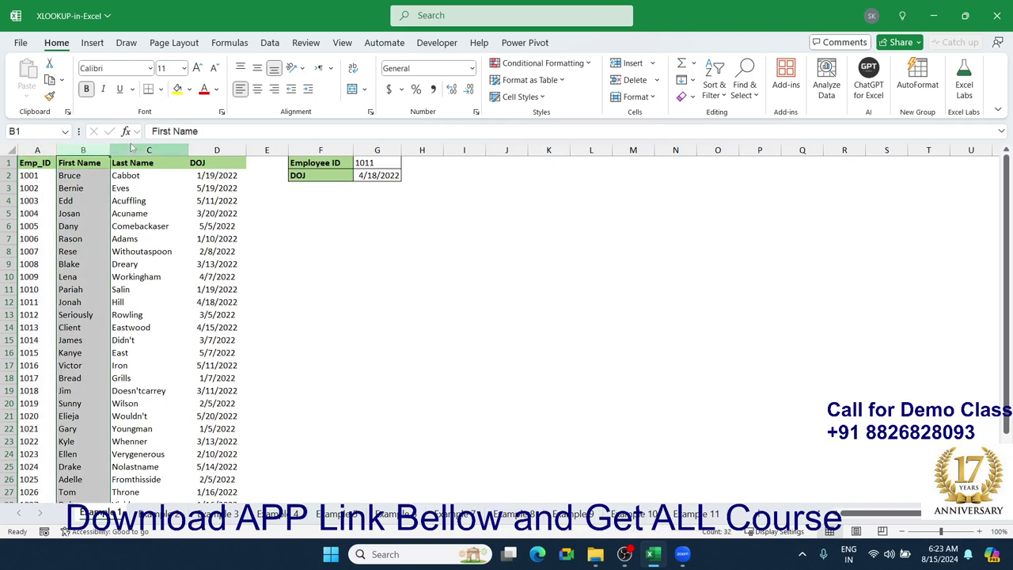
left_click(204, 144)
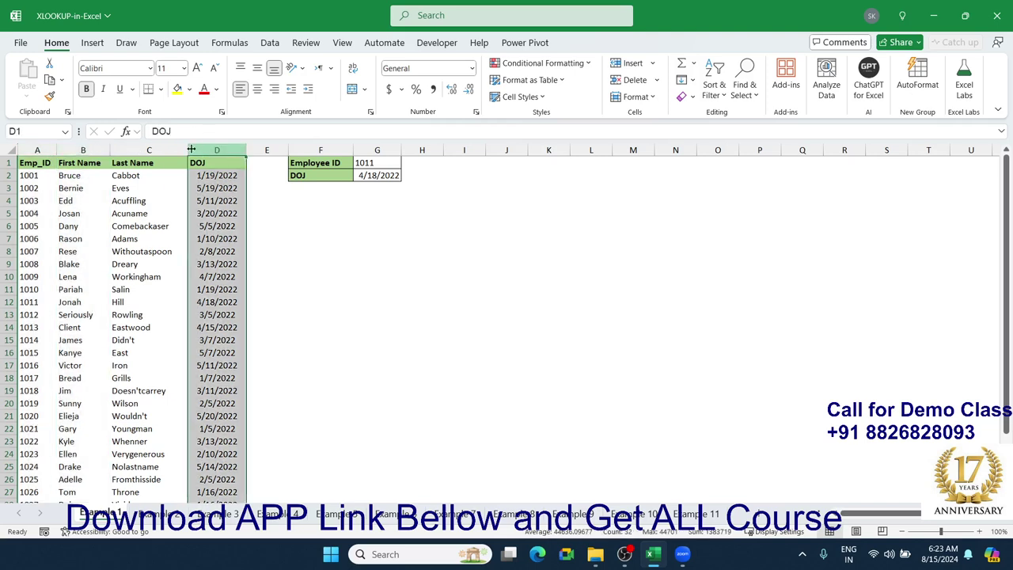
left_click(116, 192)
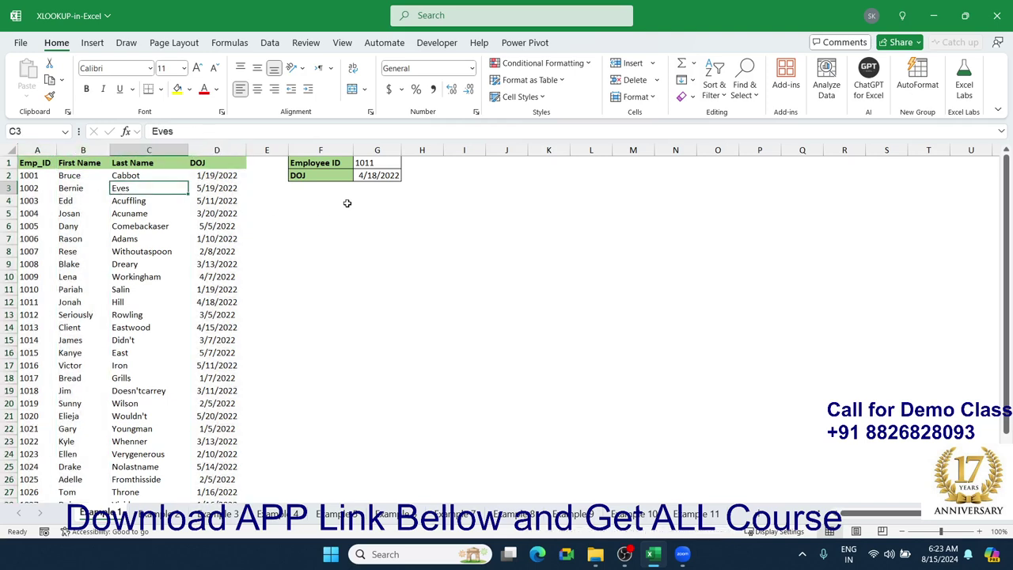
left_click(380, 175)
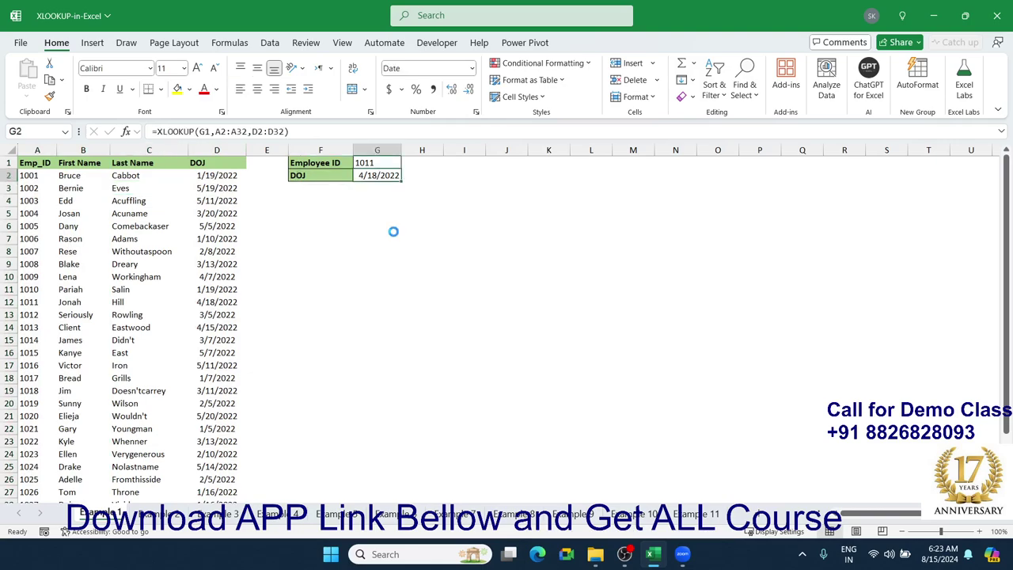
scroll(393, 230, "up", 3, "ctrl")
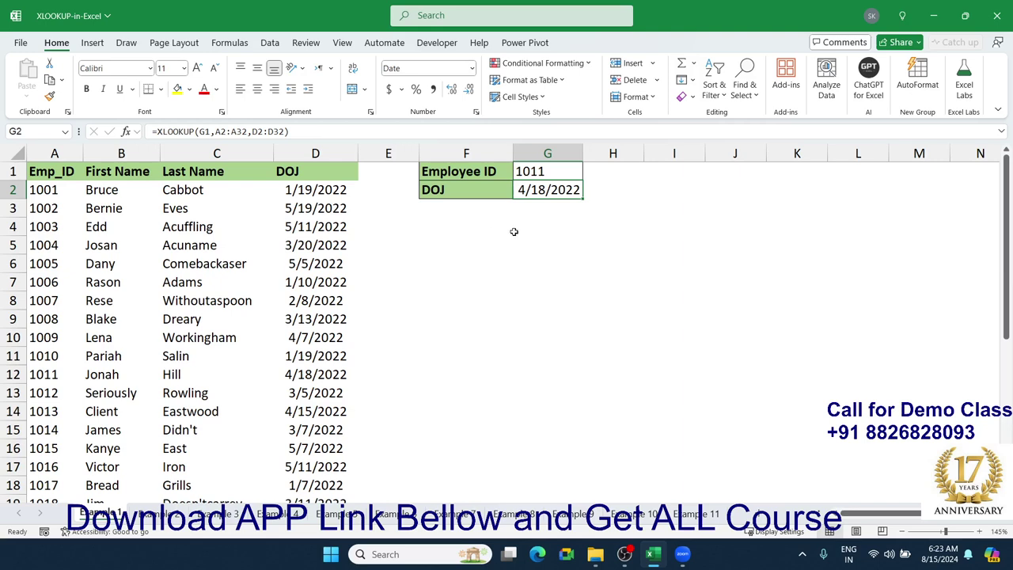
Step: Replace G2's formula with =VLOOKUP(G1,A:D,4,0), then move that cell to I2
left_click(550, 221)
left_click(550, 193)
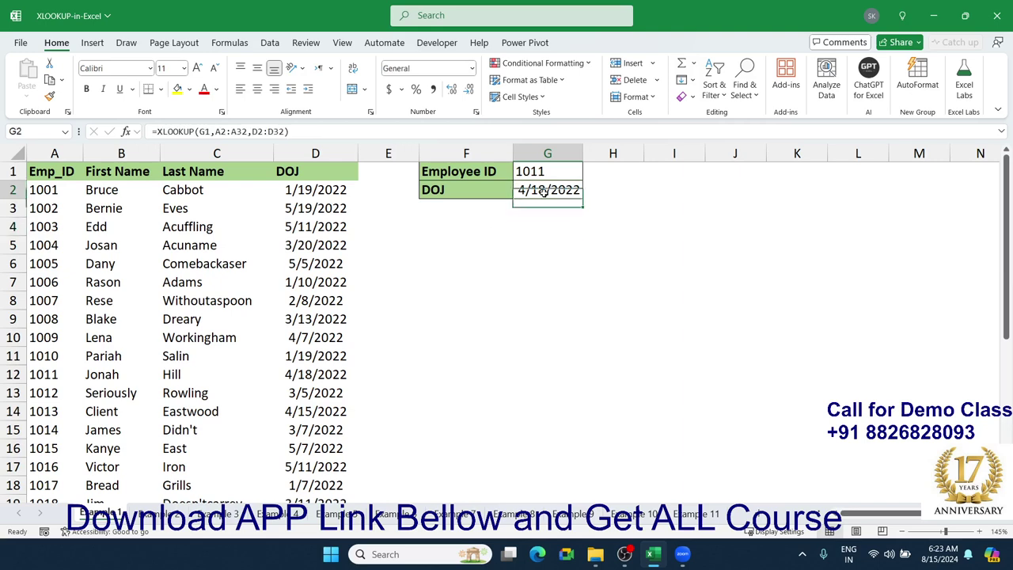
key("Delete")
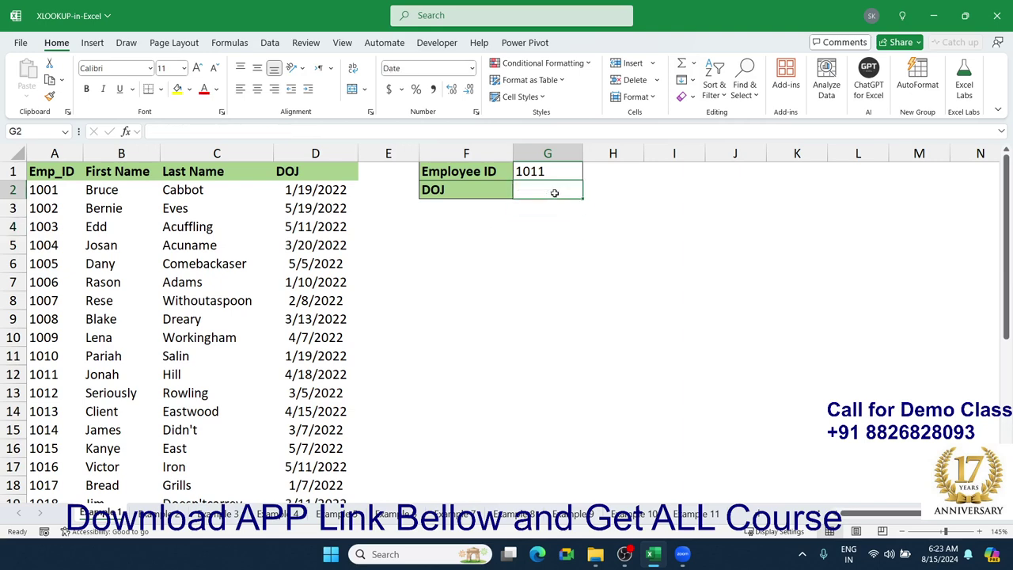
type("=vl")
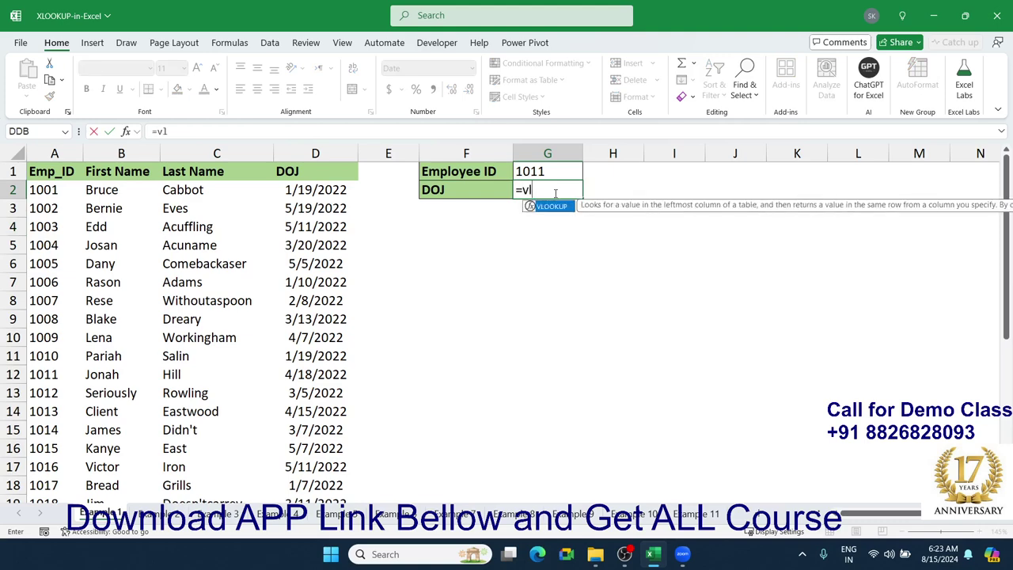
key("Tab")
type("G1")
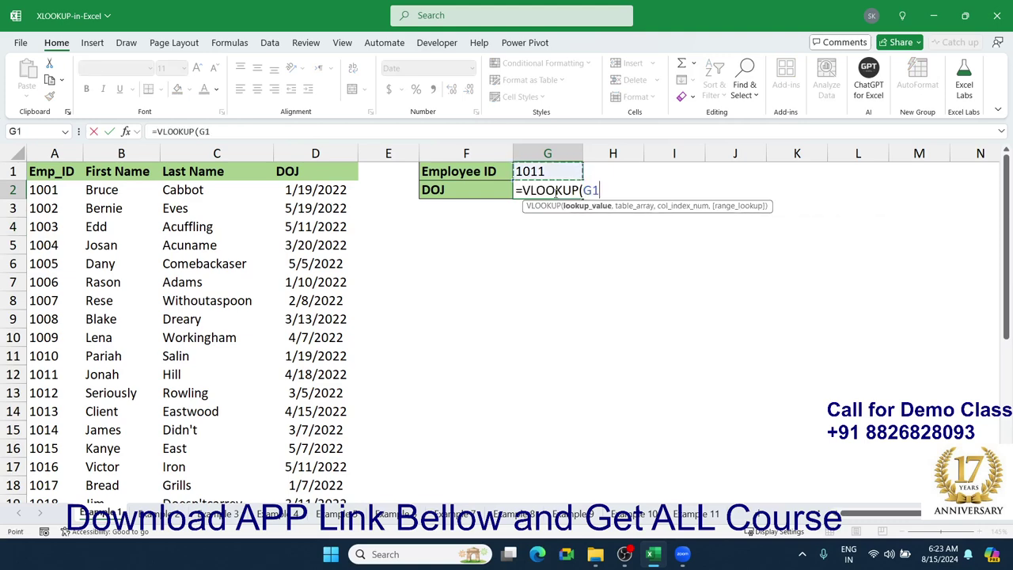
type(",")
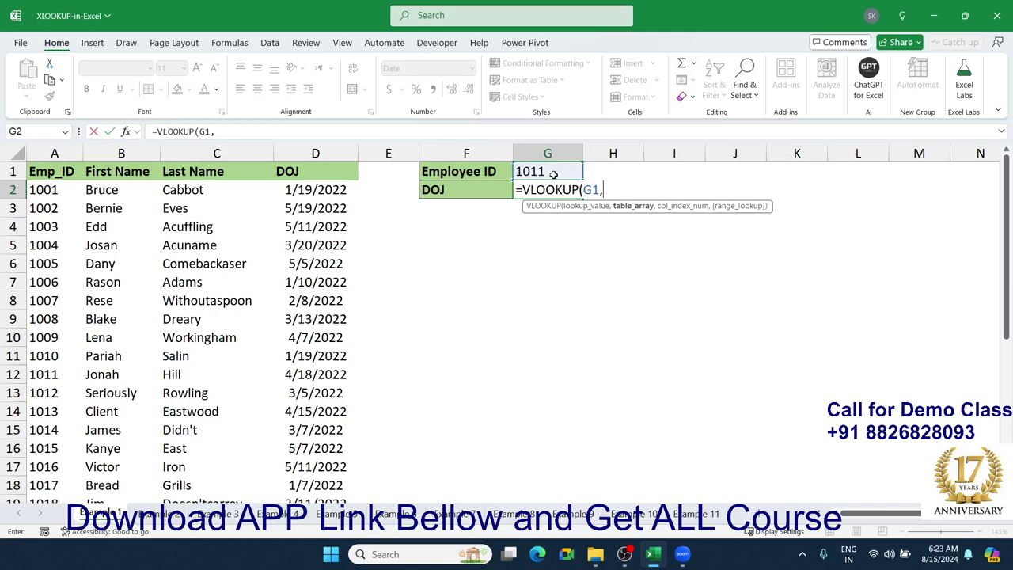
left_click(61, 152)
left_click_drag(61, 153, 302, 154)
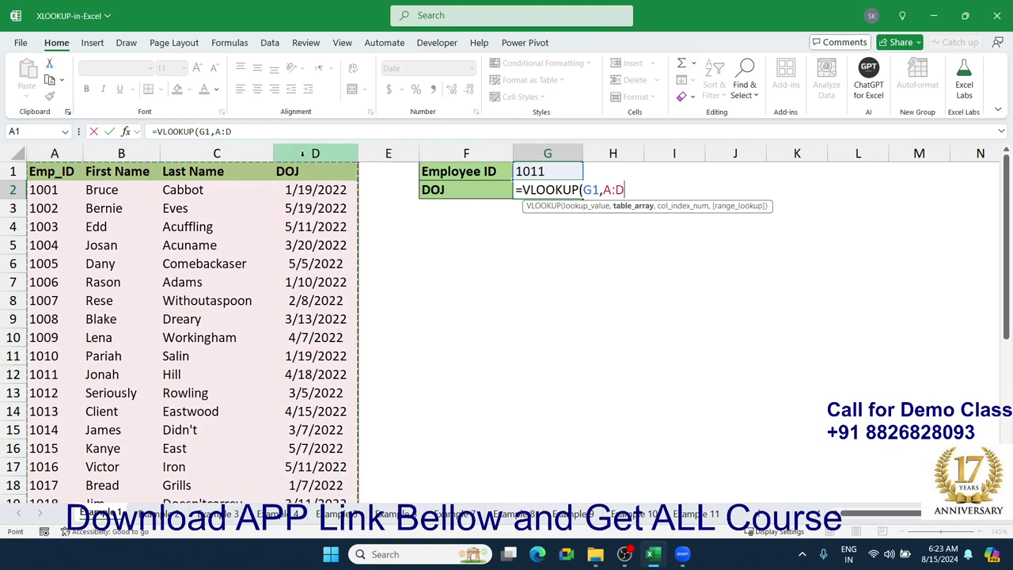
type(",")
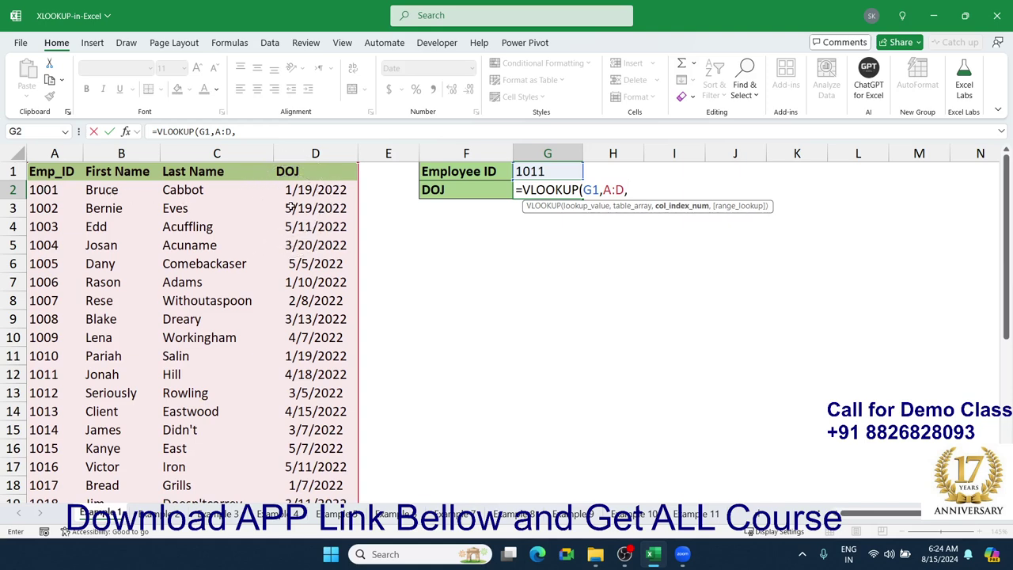
type("4,")
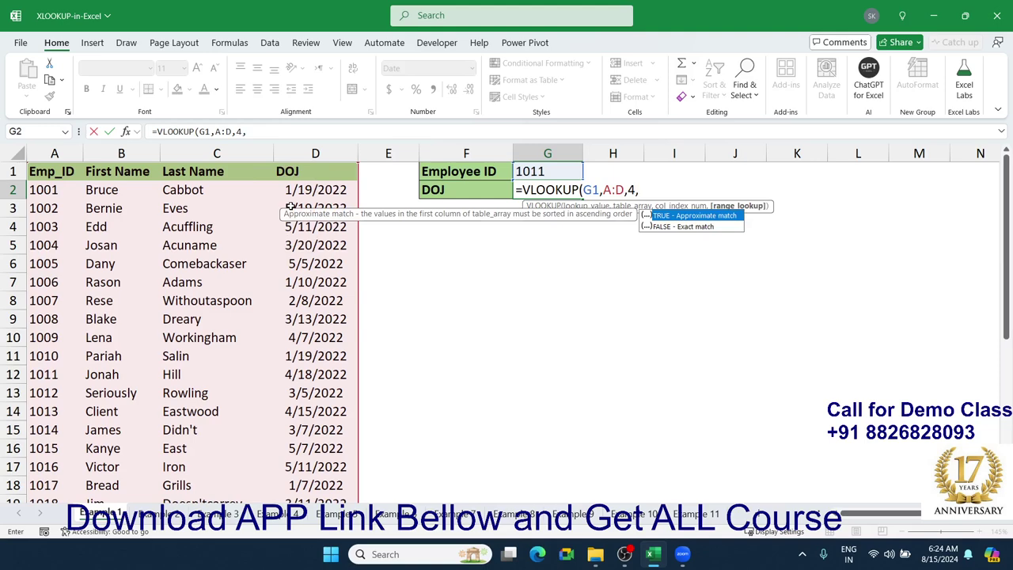
type("0")
key("Return")
key("Up")
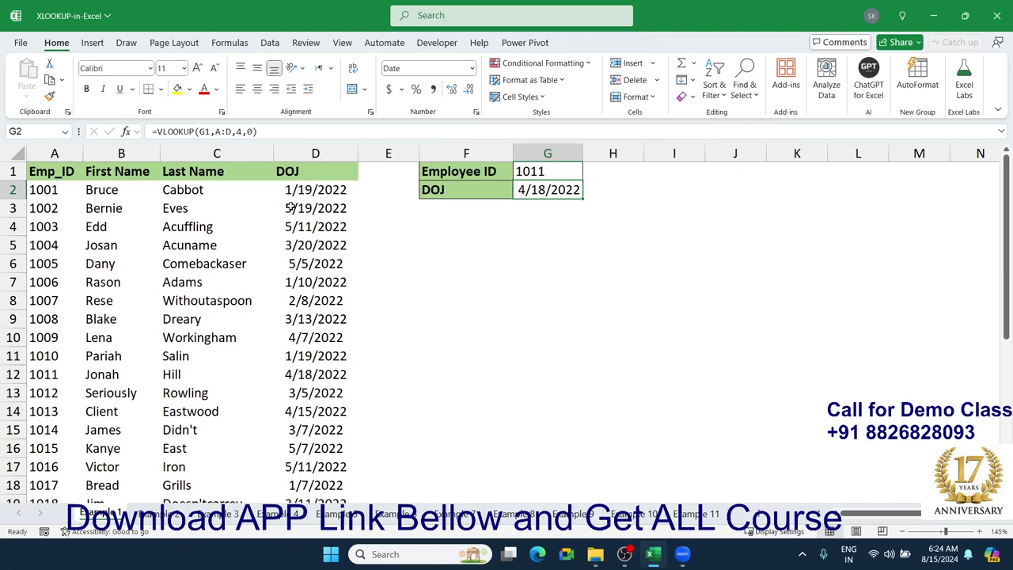
left_click_drag(525, 199, 663, 193)
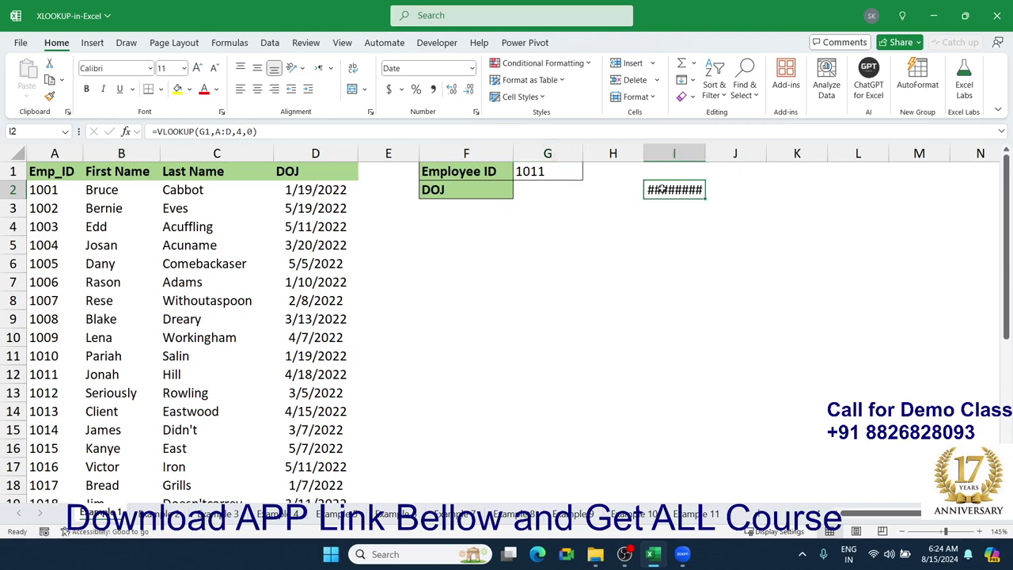
Step: Autofit column I to show 4/18/2022, and begin =XLOOKUP(G1, in G2
double_click(706, 152)
left_click(557, 190)
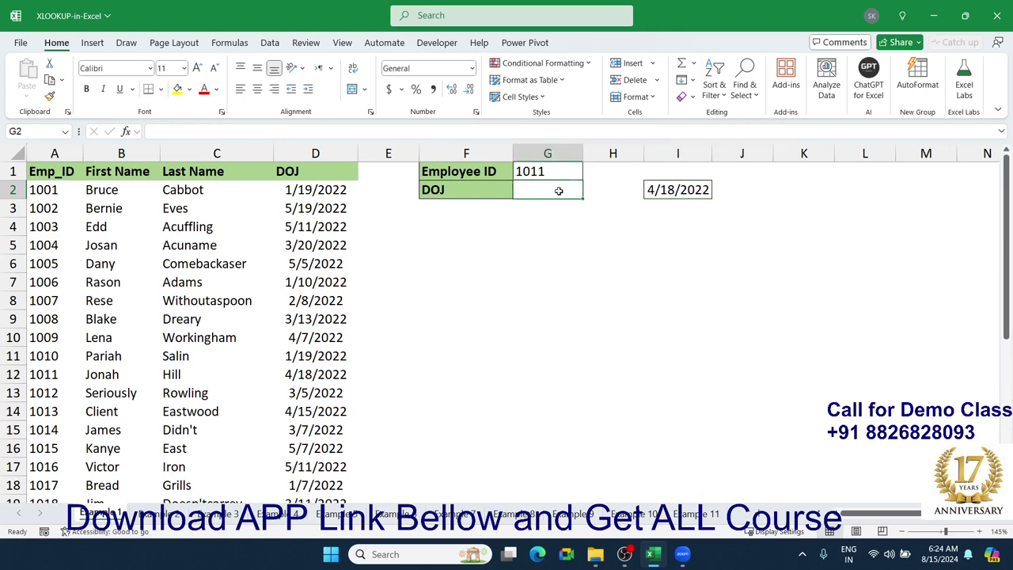
type("=")
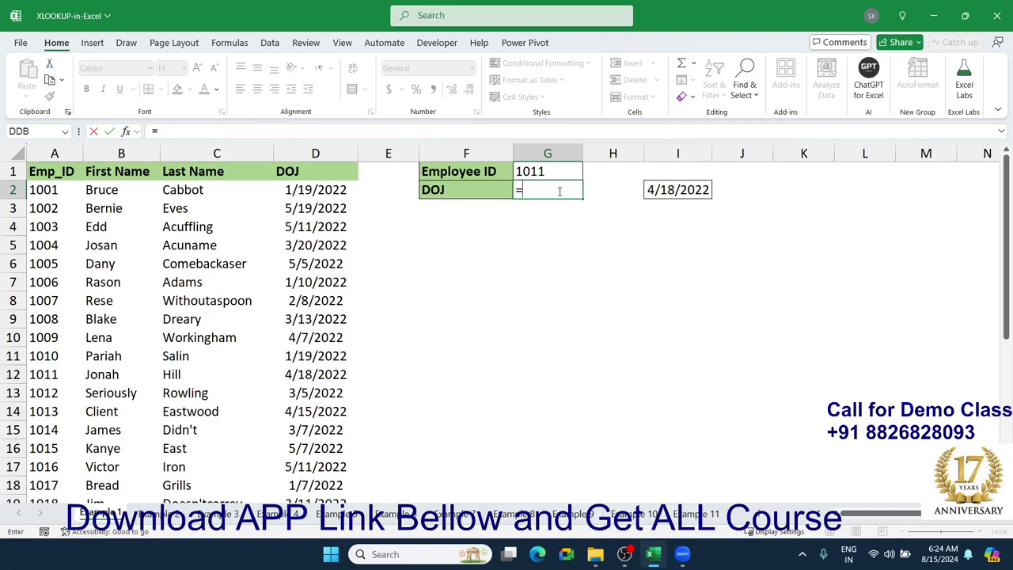
type("xl")
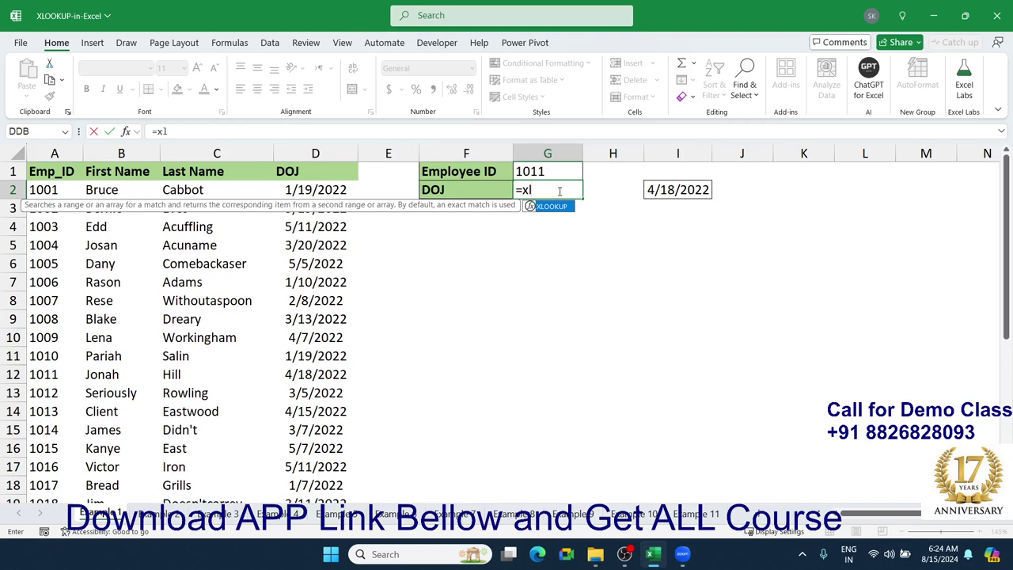
key("Tab")
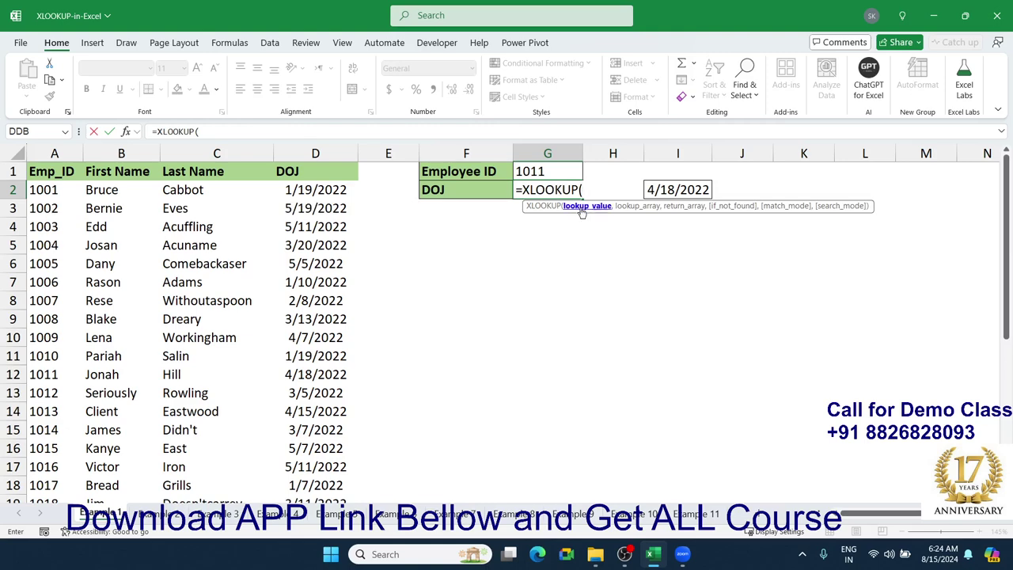
left_click(582, 209)
left_click(545, 174)
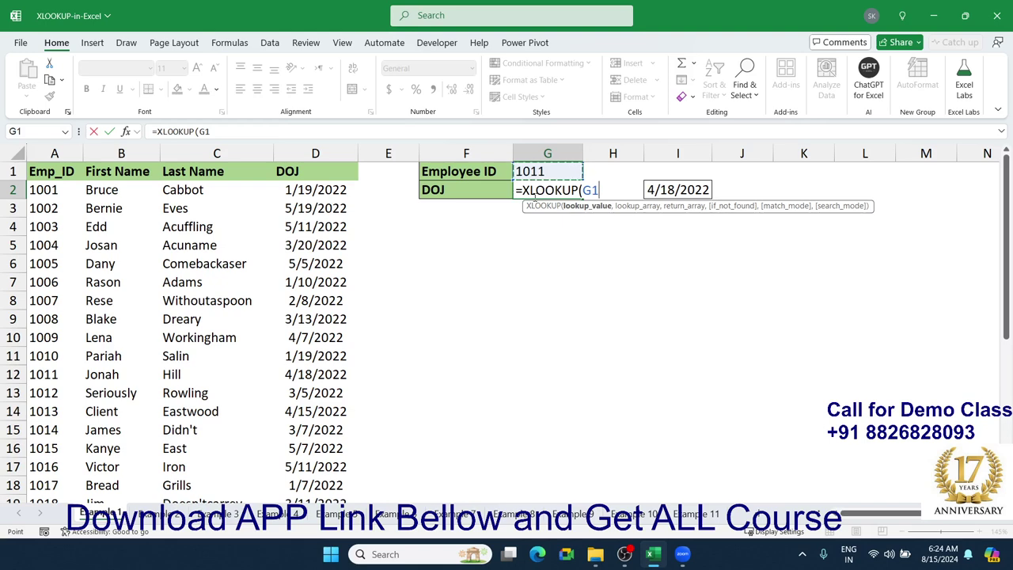
type(",")
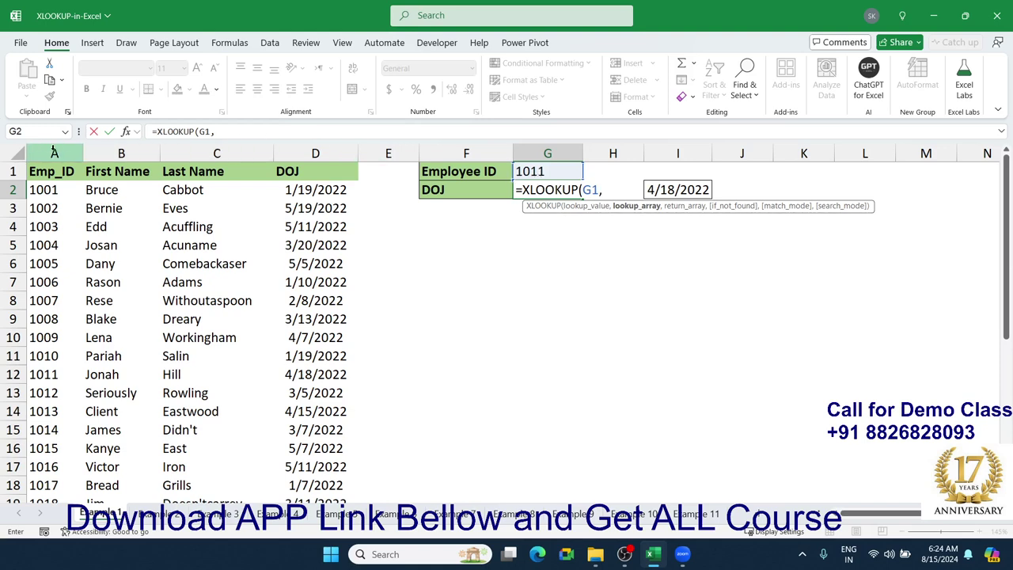
Step: Complete the formula as =XLOOKUP(G1,A:A,D:D), using column A as lookup and D as return
left_click(70, 152)
left_click_drag(89, 148, 300, 152)
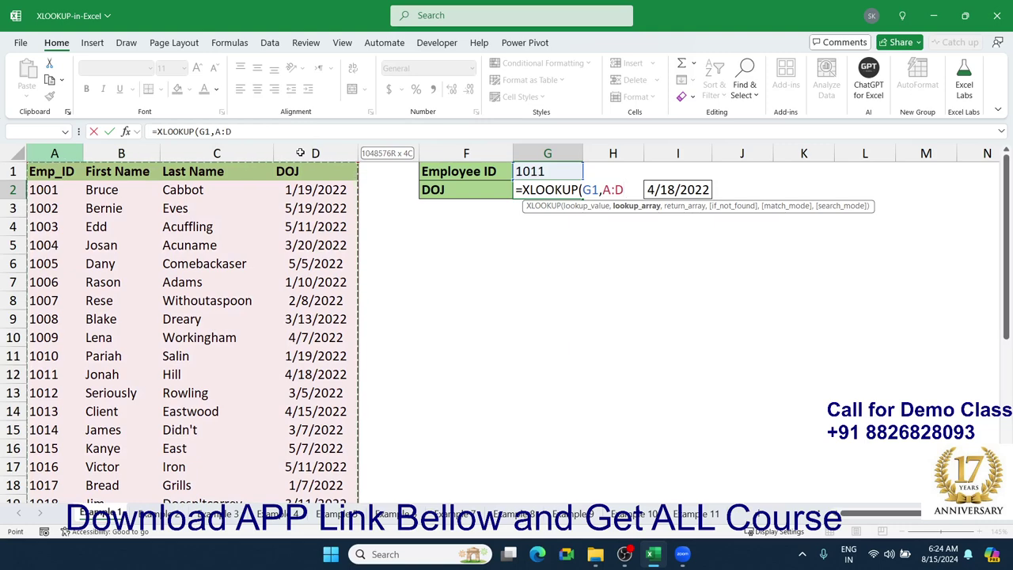
left_click_drag(290, 154, 72, 158)
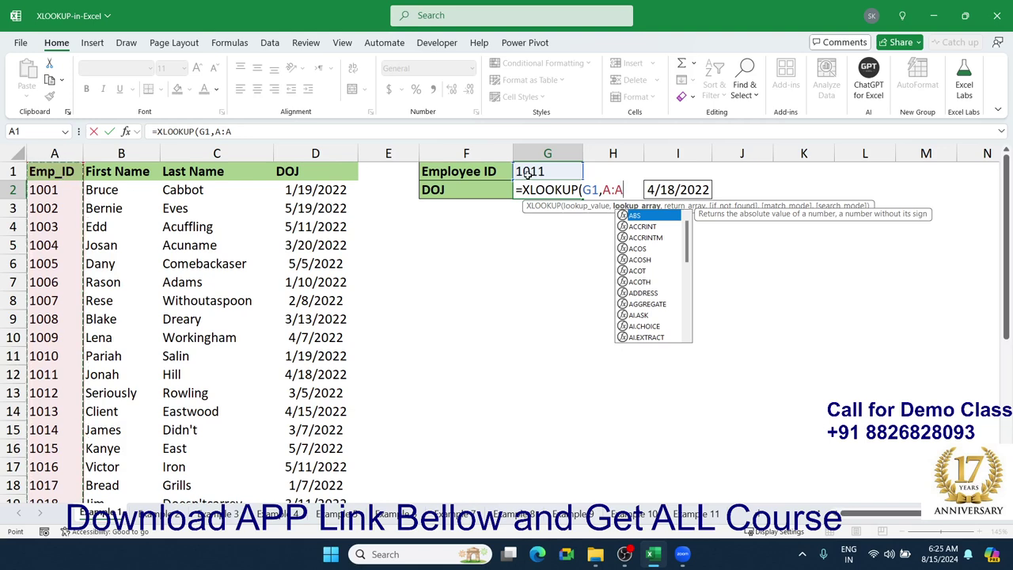
type(",")
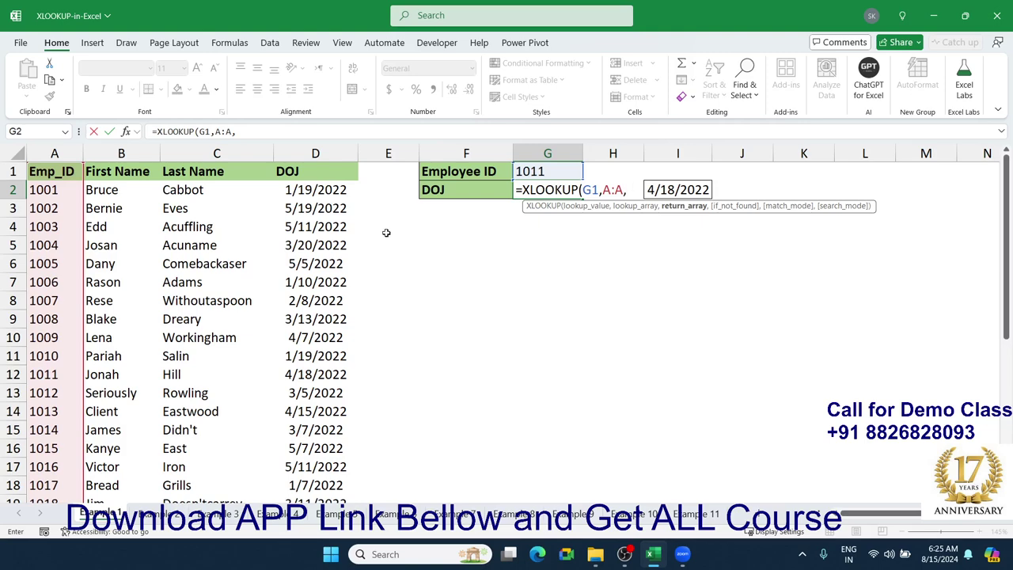
left_click(315, 152)
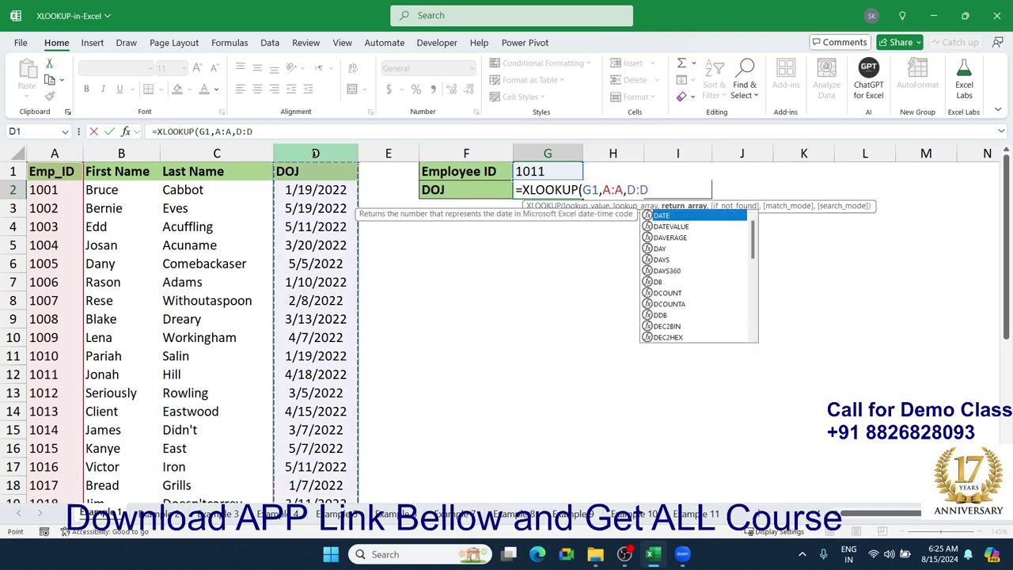
key("Return")
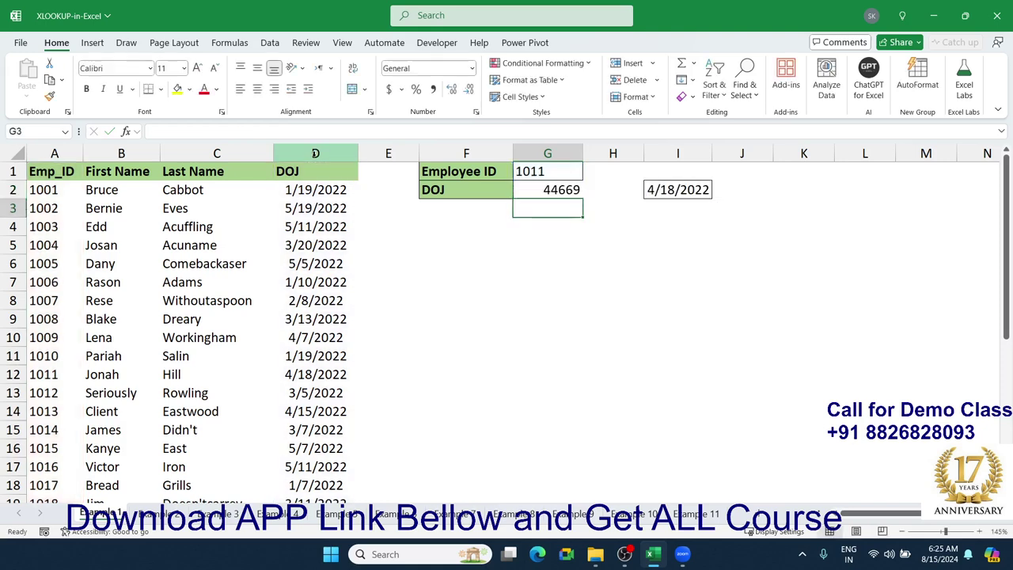
Step: Format G2 as a date showing 18-Apr-22, and compare the XLOOKUP and VLOOKUP formulas
left_click(571, 188)
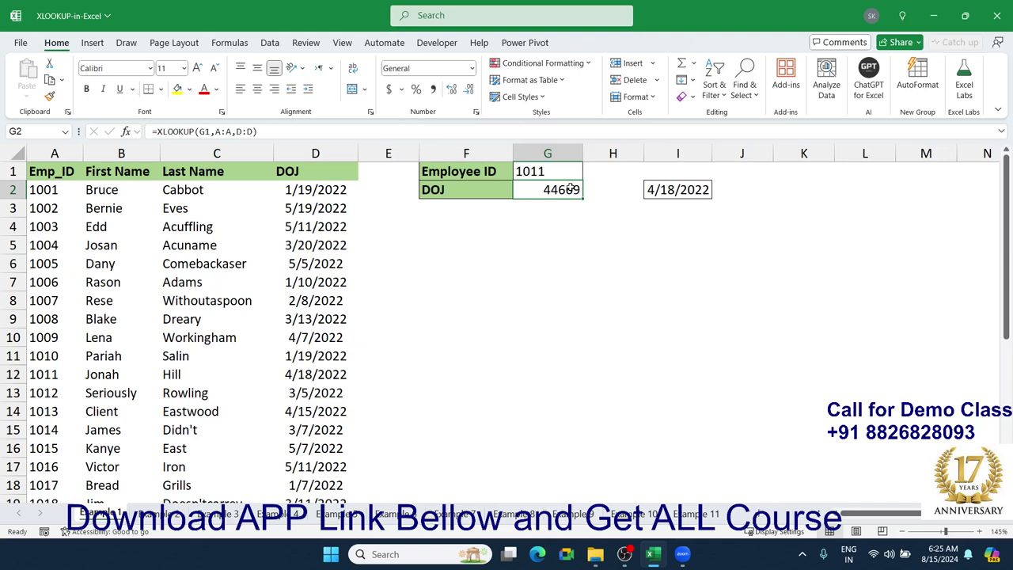
key("ctrl+shift+3")
double_click(571, 189)
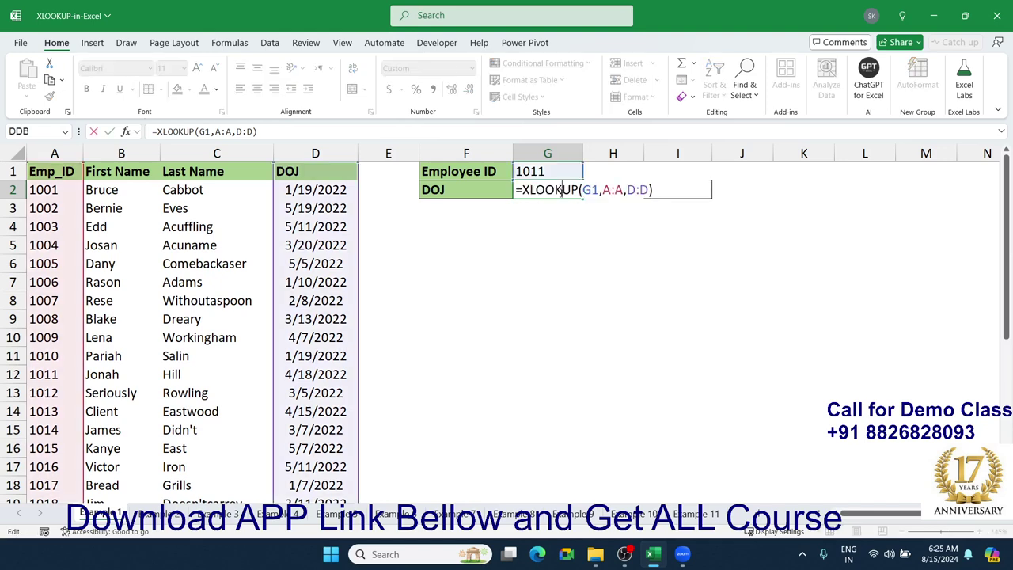
key("Escape")
double_click(683, 190)
key("Escape")
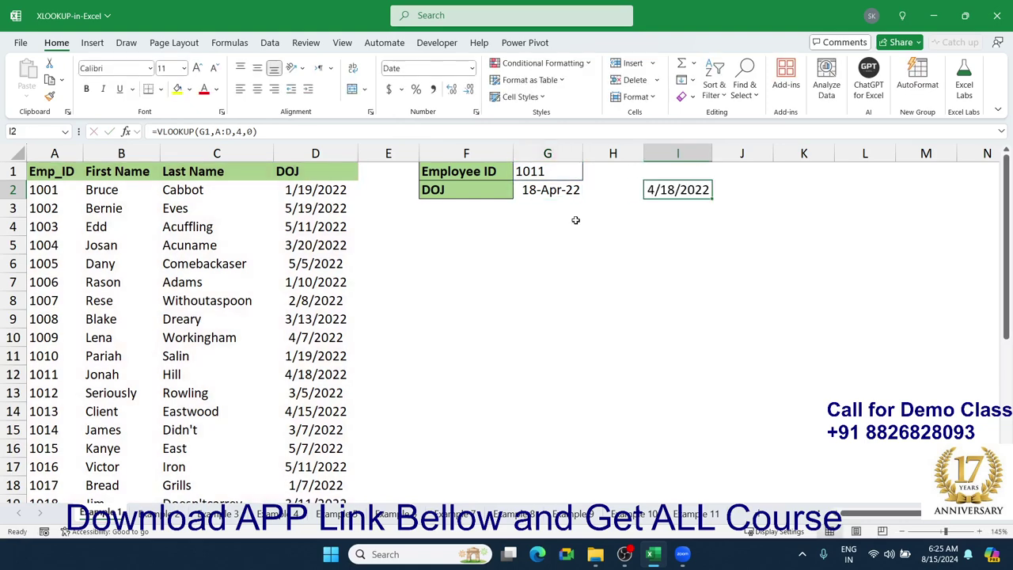
left_click(553, 228)
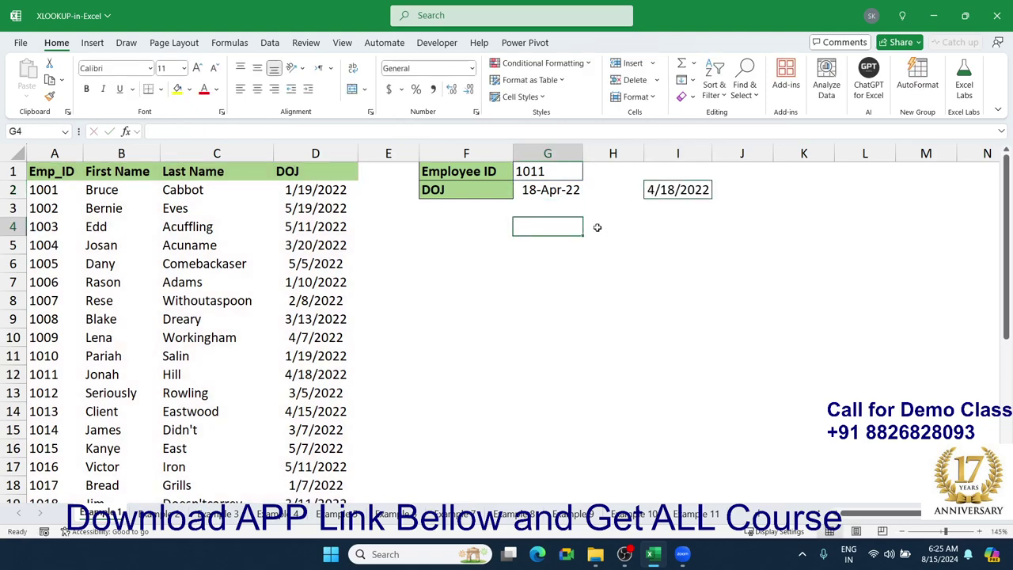
Step: Enter =FORMULATEXT(G2) in G4 to display the XLOOKUP formula
type("=for")
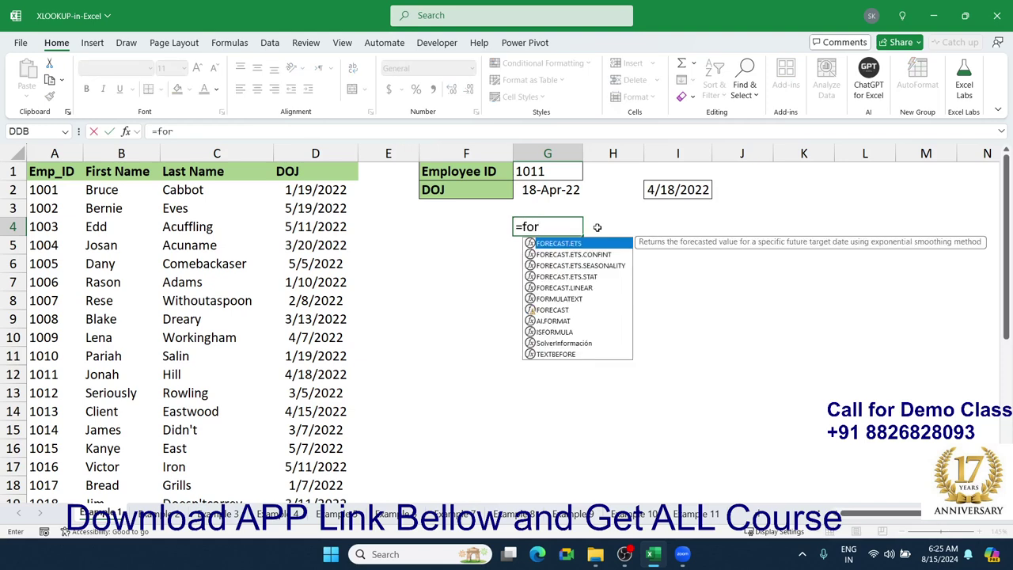
type("m")
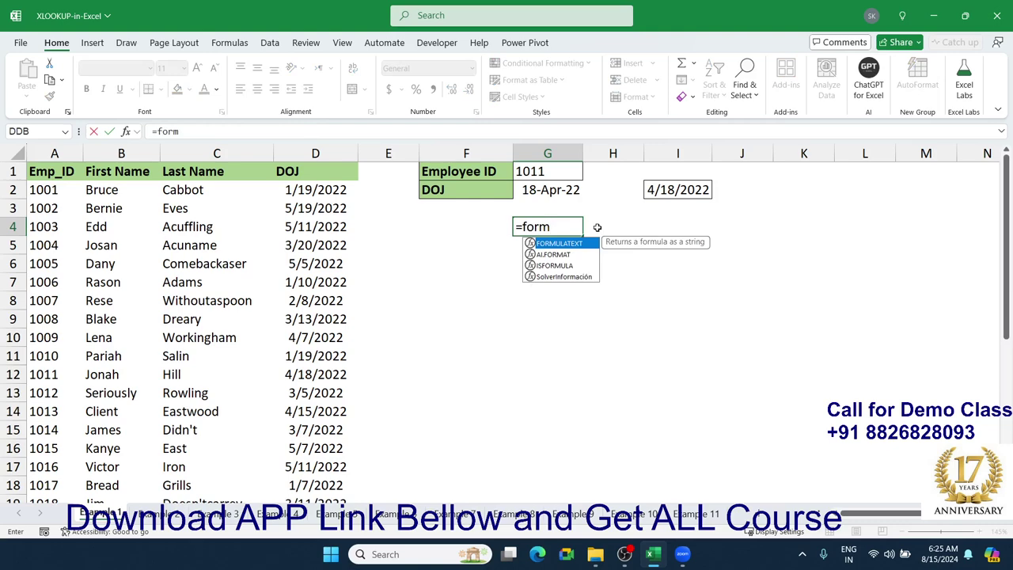
key("Down")
key("Down")
key("Up")
key("Up")
key("Tab")
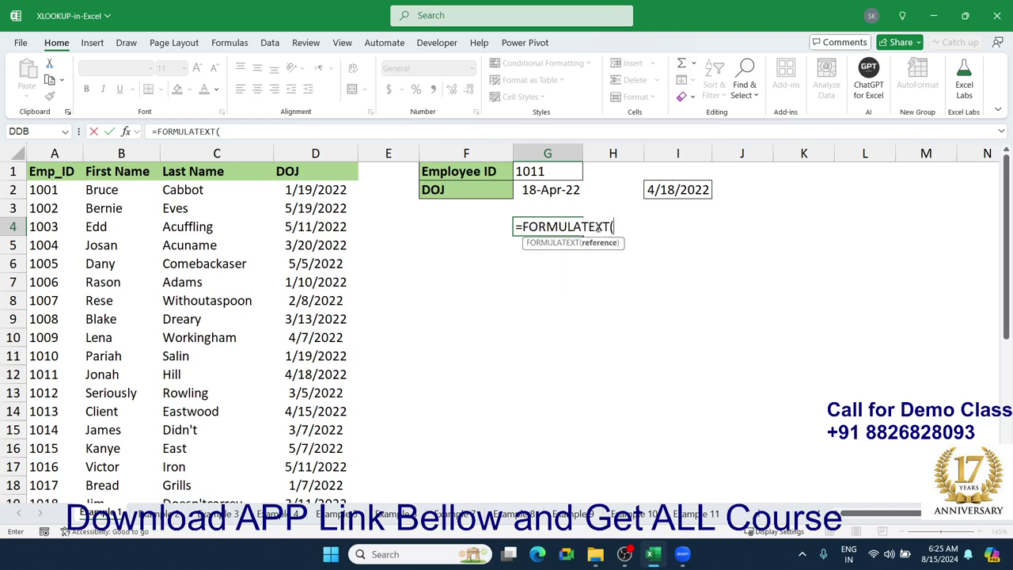
key("Up")
key("Up")
key("Up")
key("Return")
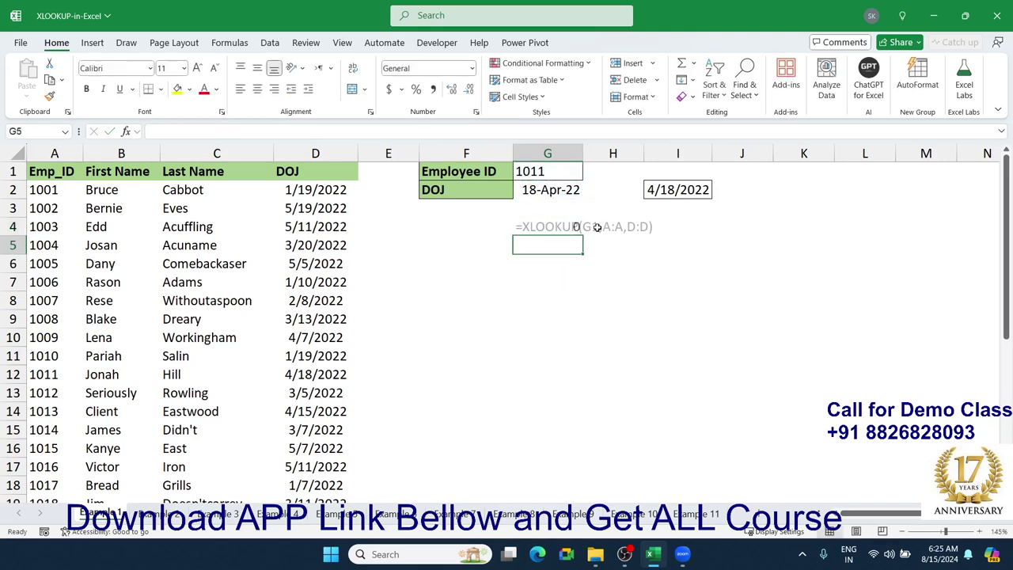
Step: Enter =FORMULATEXT(I2) in G5 to display the VLOOKUP formula
type("=")
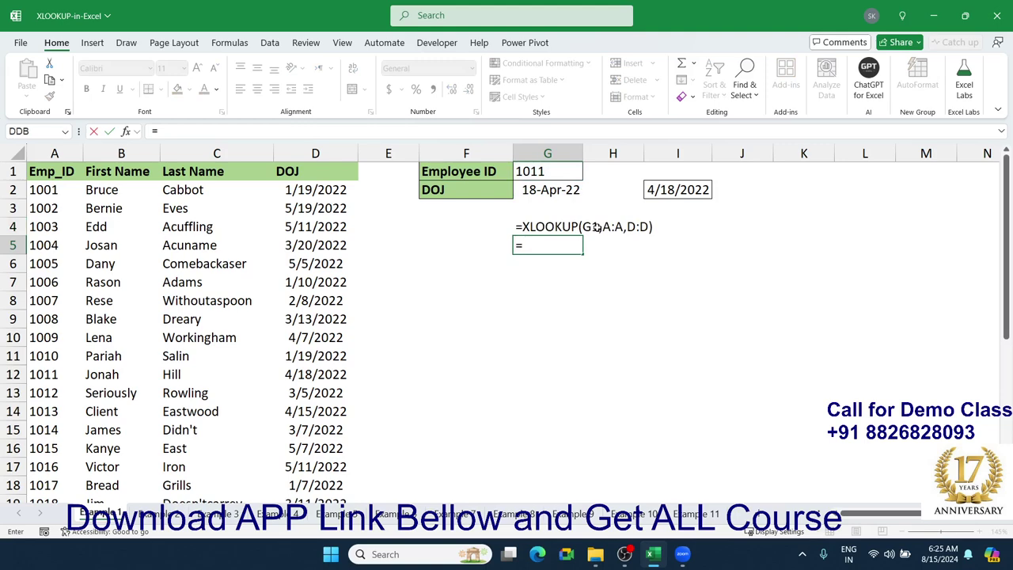
type("form")
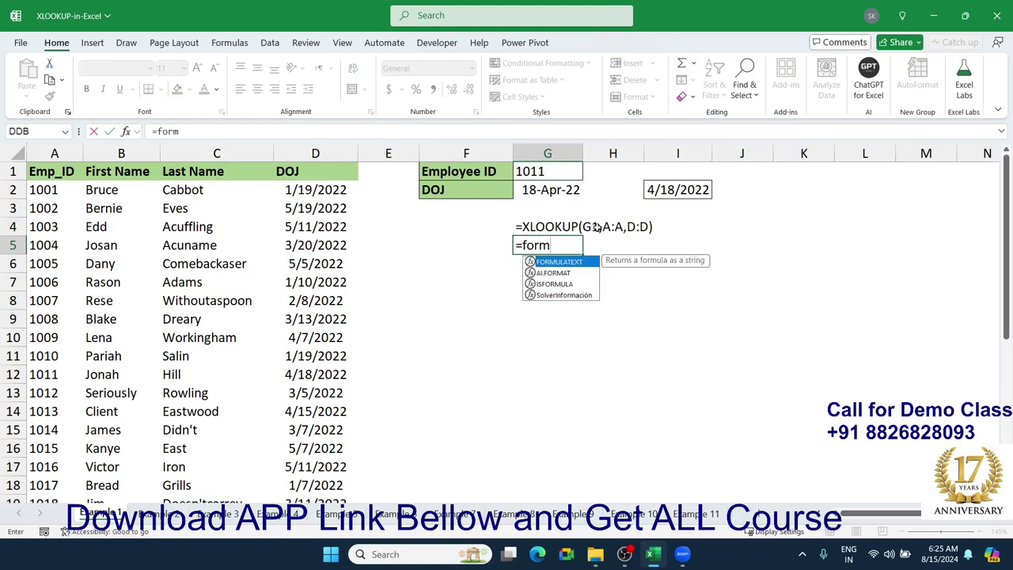
key("Tab")
key("Right")
key("Right")
key("Right")
key("Up")
key("Up")
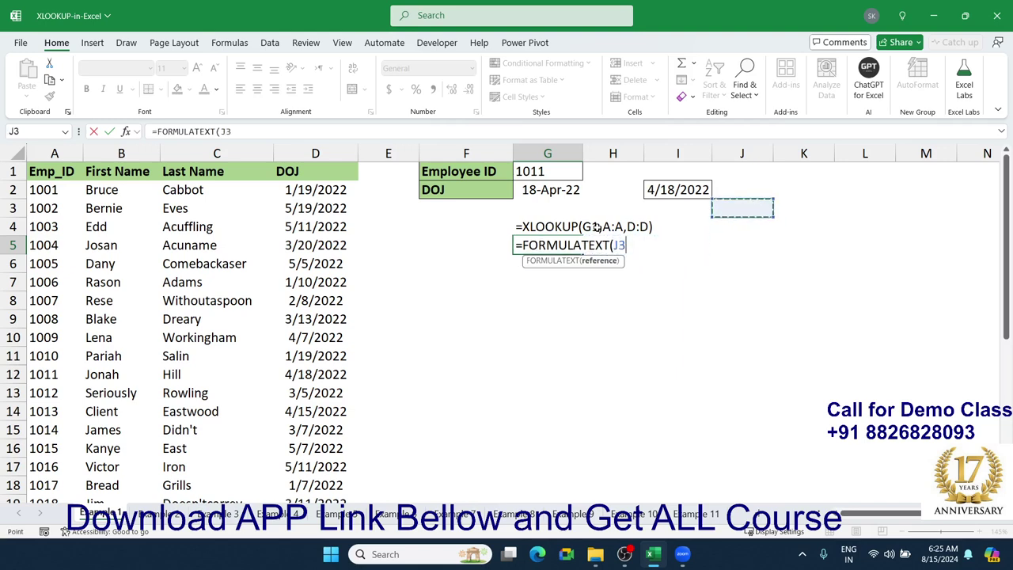
key("Left")
key("Up")
type(")")
key("Return")
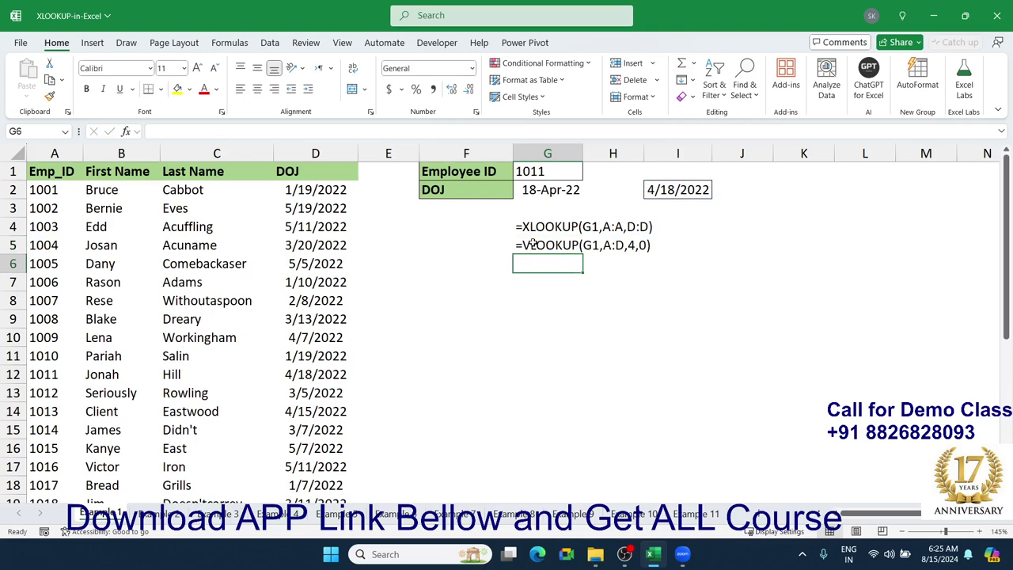
left_click(554, 246)
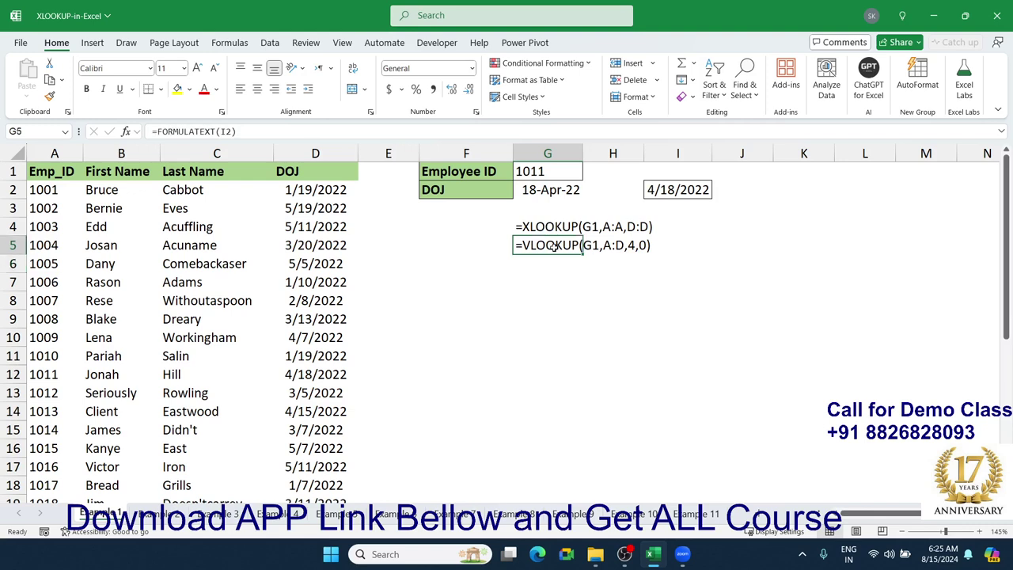
left_click(553, 229)
left_click(552, 245)
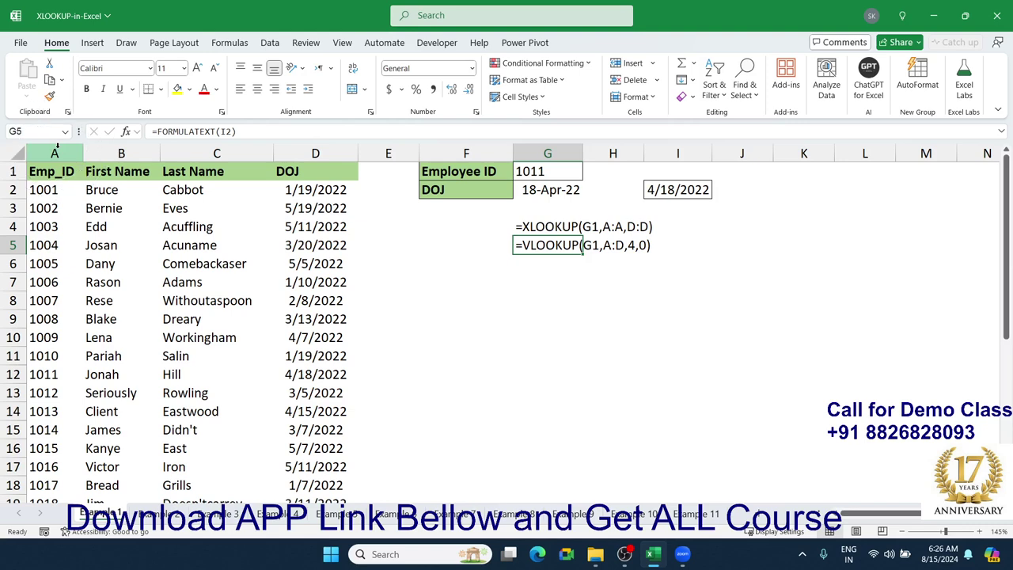
left_click(554, 233)
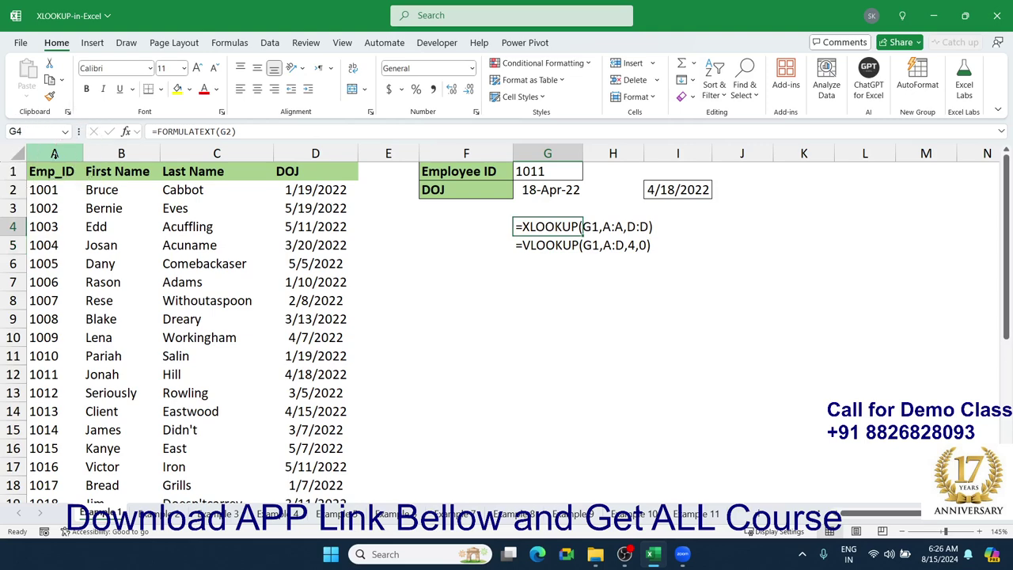
left_click(121, 152)
left_click(197, 151)
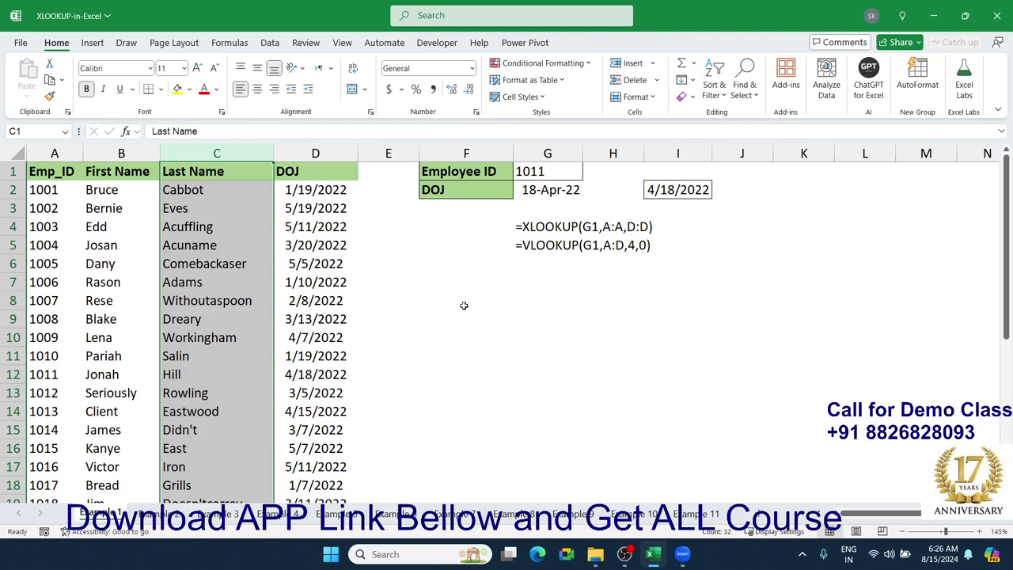
left_click(522, 298)
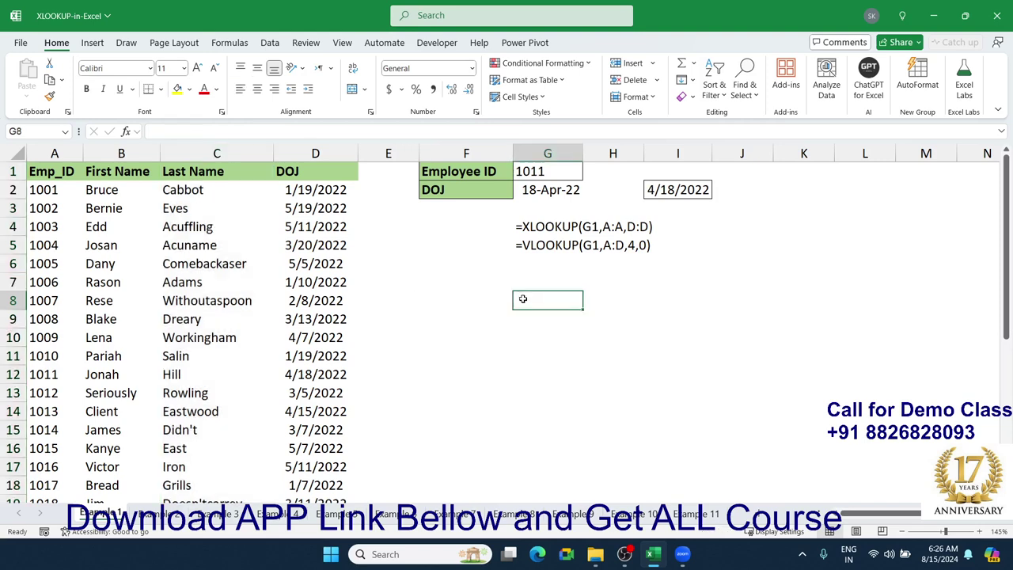